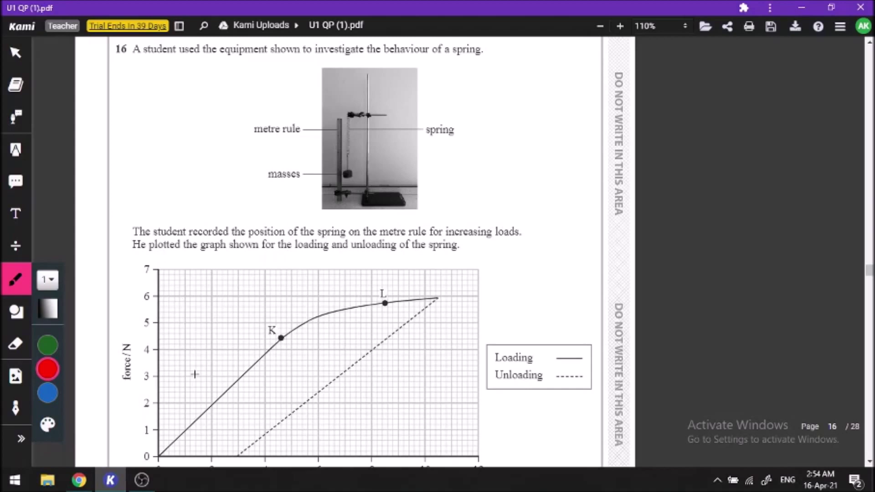
Scroll down to review the (a)(i) answer, then back up to the force–extension graph.
{"action": "scroll", "coordinate": [194, 374], "scroll_direction": "down", "scroll_amount": 5}
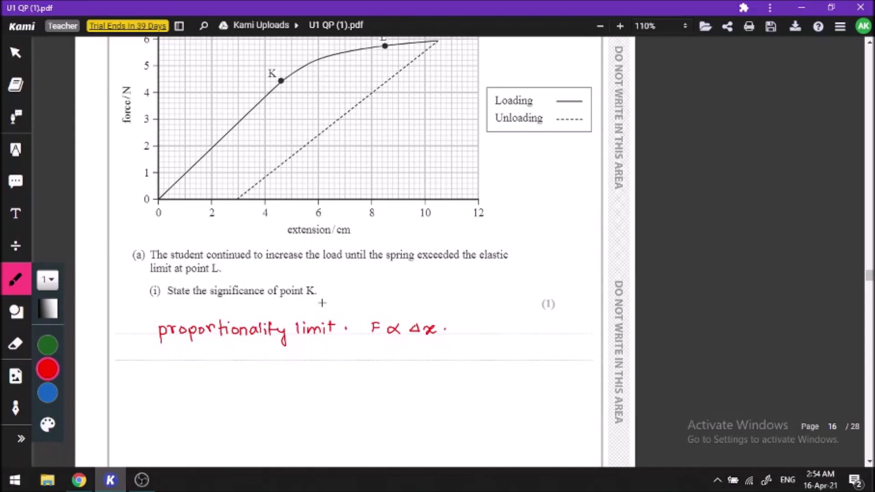
{"action": "scroll", "coordinate": [322, 302], "scroll_direction": "up", "scroll_amount": 2}
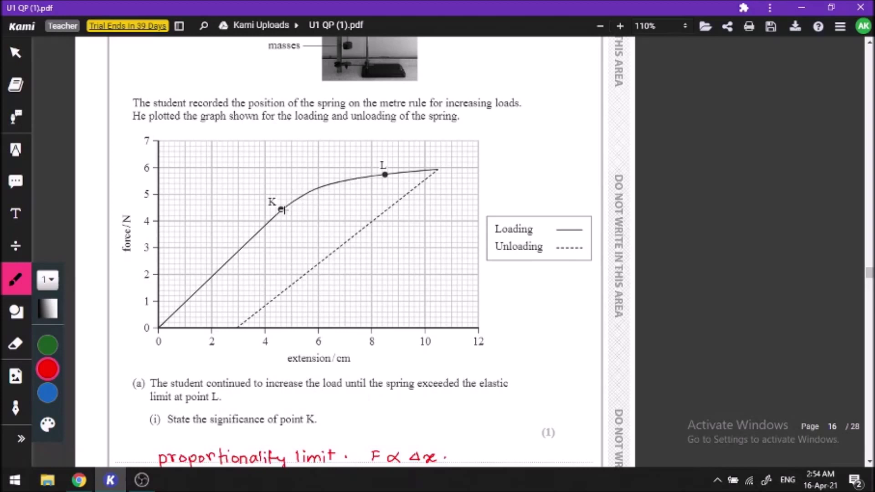
Circle points K and L on the graph in red, then move down to page 17's parts (ii) and (iii).
{"action": "mouse_move", "coordinate": [274, 218]}
{"action": "left_mouse_down"}
{"action": "mouse_move", "coordinate": [274, 187]}
{"action": "mouse_move", "coordinate": [273, 219]}
{"action": "mouse_move", "coordinate": [267, 190]}
{"action": "mouse_move", "coordinate": [280, 221]}
{"action": "left_mouse_up"}
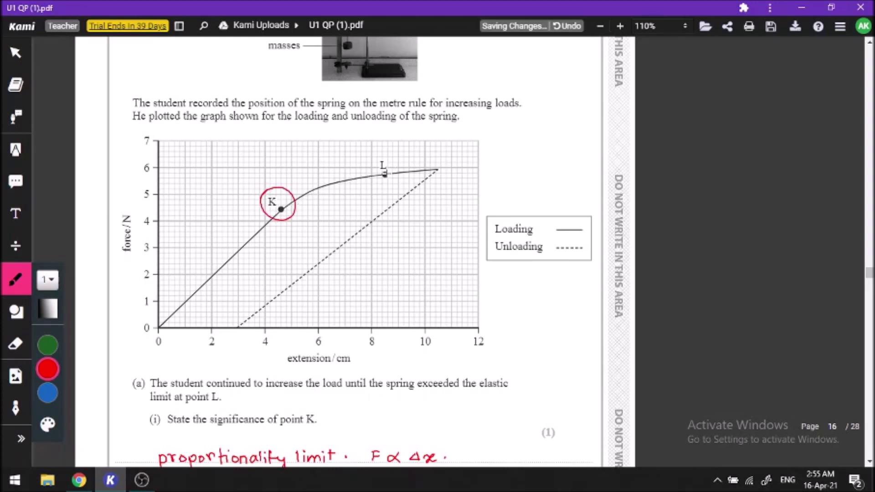
{"action": "mouse_move", "coordinate": [382, 174]}
{"action": "left_mouse_down"}
{"action": "mouse_move", "coordinate": [373, 163]}
{"action": "mouse_move", "coordinate": [396, 169]}
{"action": "left_mouse_up"}
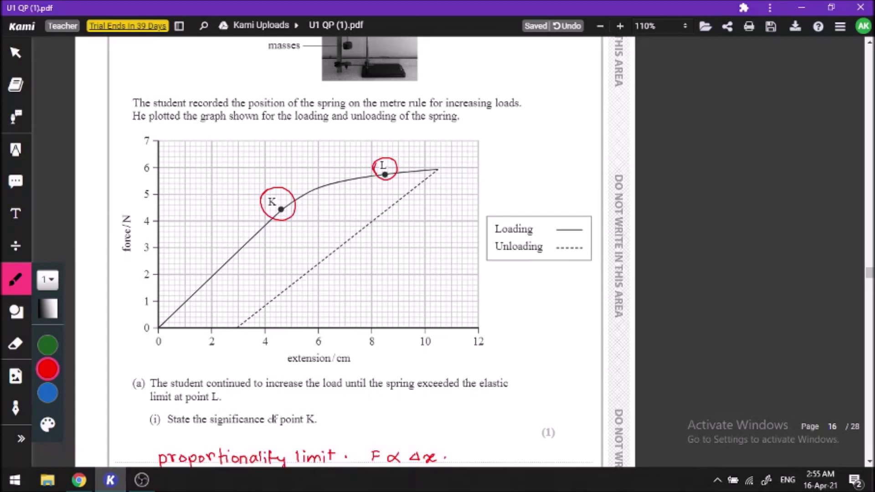
{"action": "scroll", "coordinate": [272, 418], "scroll_direction": "down", "scroll_amount": 3}
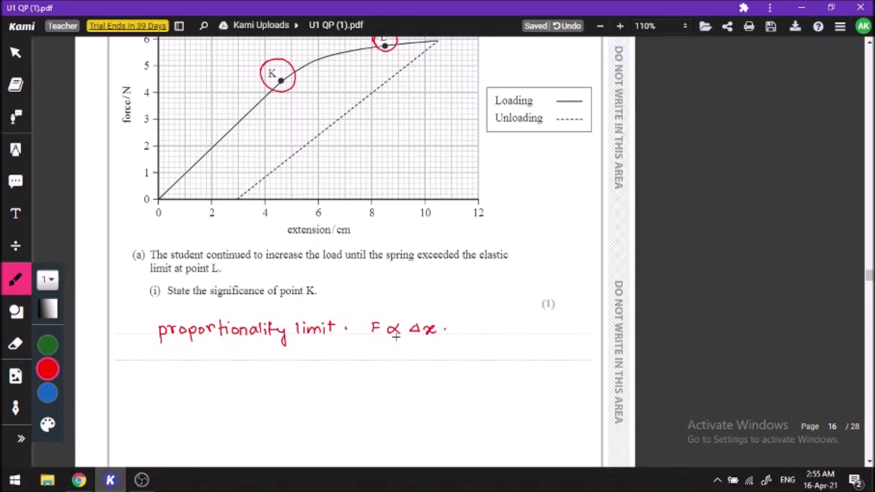
{"action": "left_click", "coordinate": [445, 327]}
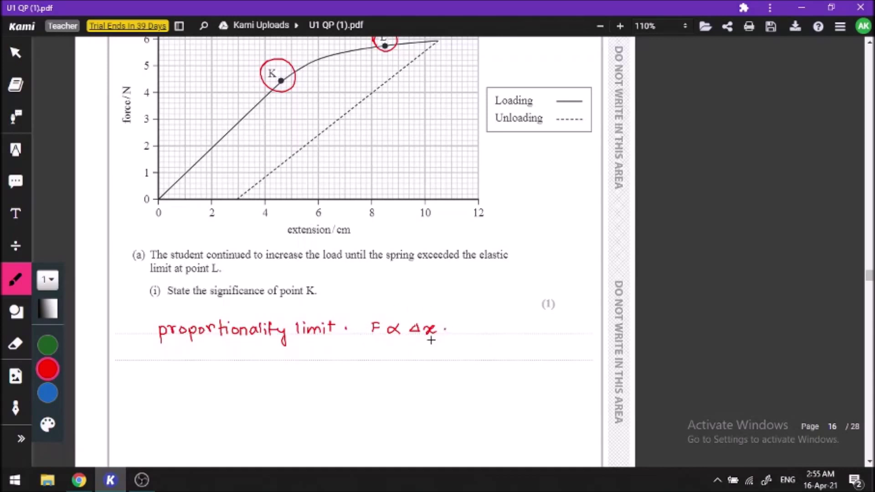
{"action": "scroll", "coordinate": [433, 346], "scroll_direction": "down", "scroll_amount": 10}
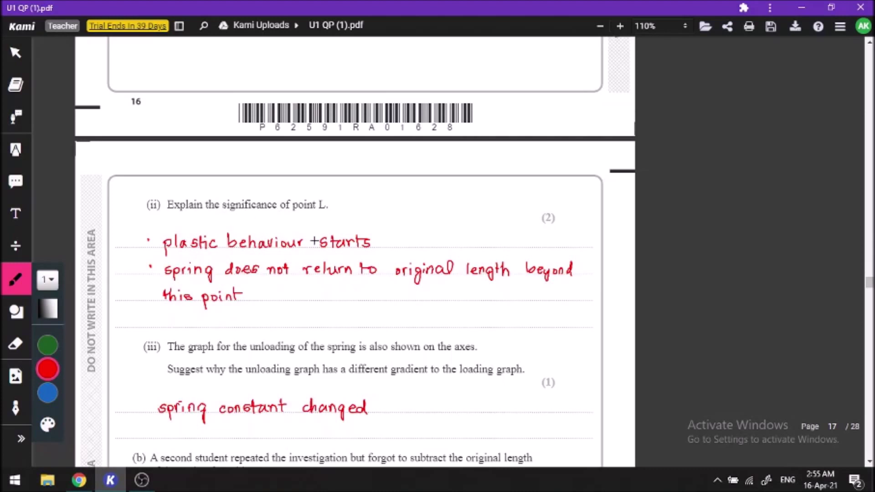
Underline 'plastic' in red in the part (ii) answer, then move down to part (b).
{"action": "left_click_drag", "start_coordinate": [156, 250], "coordinate": [210, 252]}
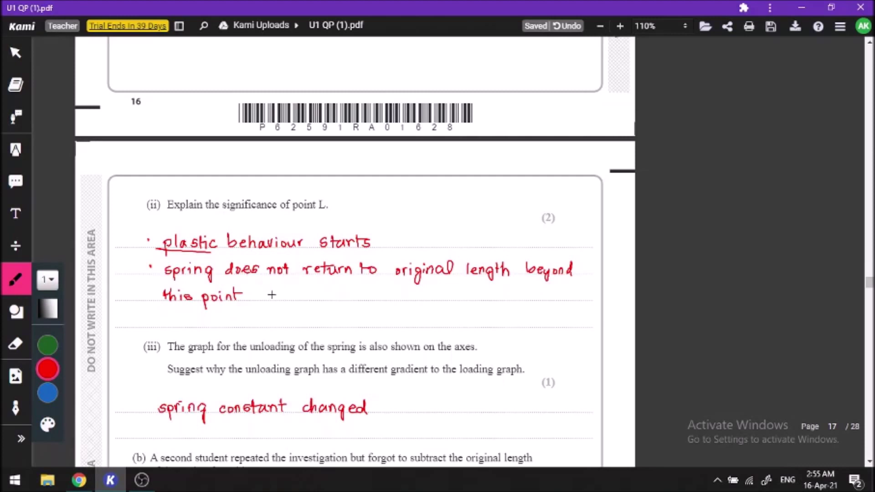
{"action": "scroll", "coordinate": [271, 303], "scroll_direction": "down", "scroll_amount": 5}
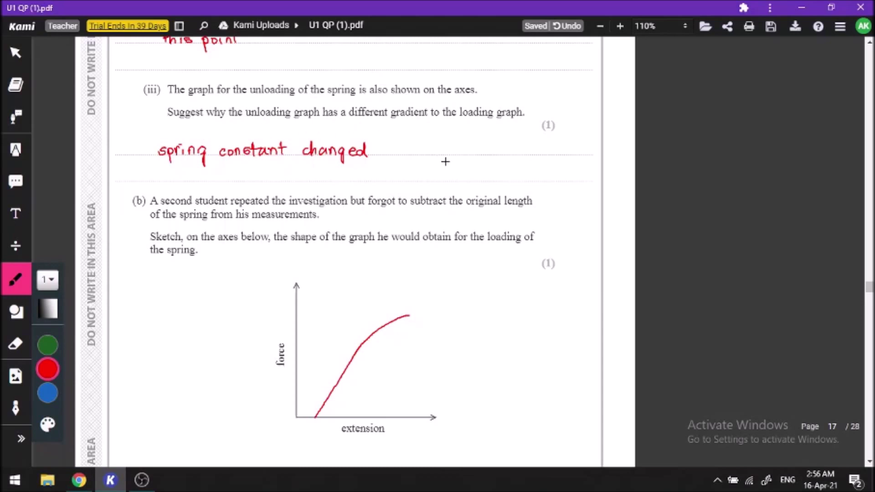
On page 16, add red upward and downward arrowheads on the loading and unloading lines, then return to part (b).
{"action": "scroll", "coordinate": [445, 161], "scroll_direction": "up", "scroll_amount": 14}
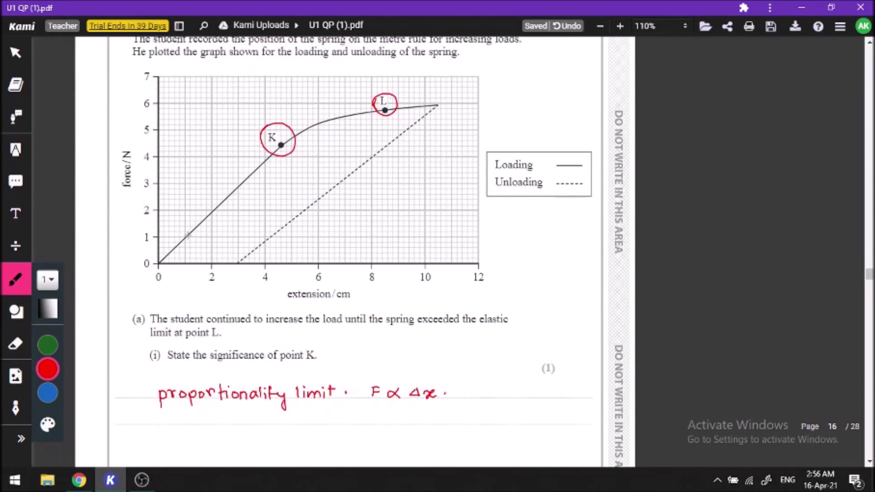
{"action": "left_click_drag", "start_coordinate": [243, 177], "coordinate": [251, 175]}
{"action": "mouse_move", "coordinate": [342, 177]}
{"action": "left_mouse_down"}
{"action": "mouse_move", "coordinate": [333, 186]}
{"action": "mouse_move", "coordinate": [347, 186]}
{"action": "left_mouse_up"}
{"action": "scroll", "coordinate": [266, 254], "scroll_direction": "down", "scroll_amount": 8}
{"action": "scroll", "coordinate": [265, 254], "scroll_direction": "up", "scroll_amount": 3}
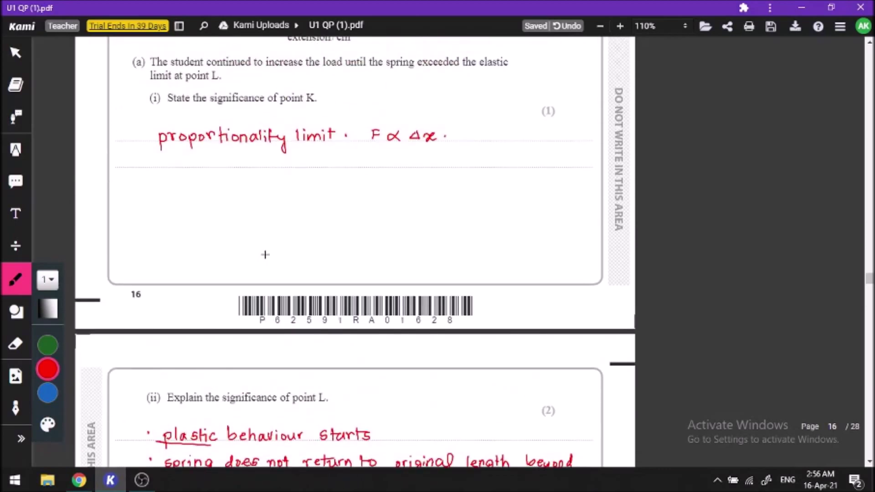
{"action": "scroll", "coordinate": [265, 254], "scroll_direction": "up", "scroll_amount": 10}
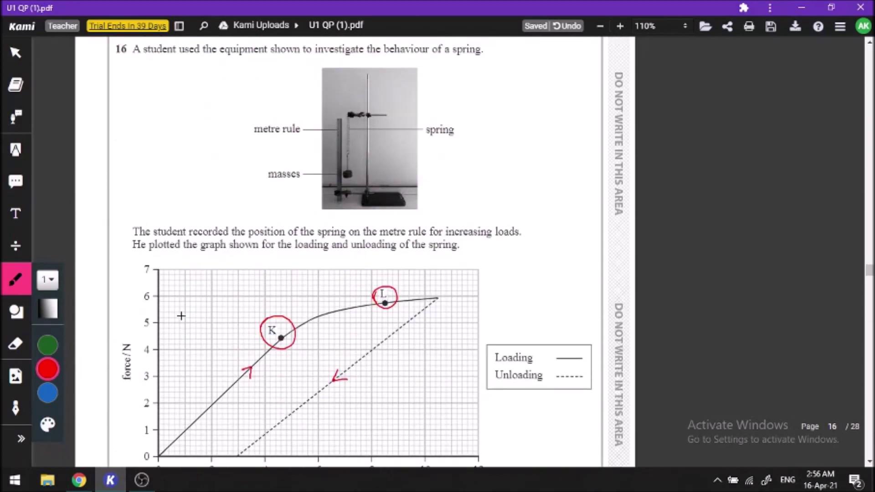
{"action": "scroll", "coordinate": [181, 316], "scroll_direction": "down", "scroll_amount": 3}
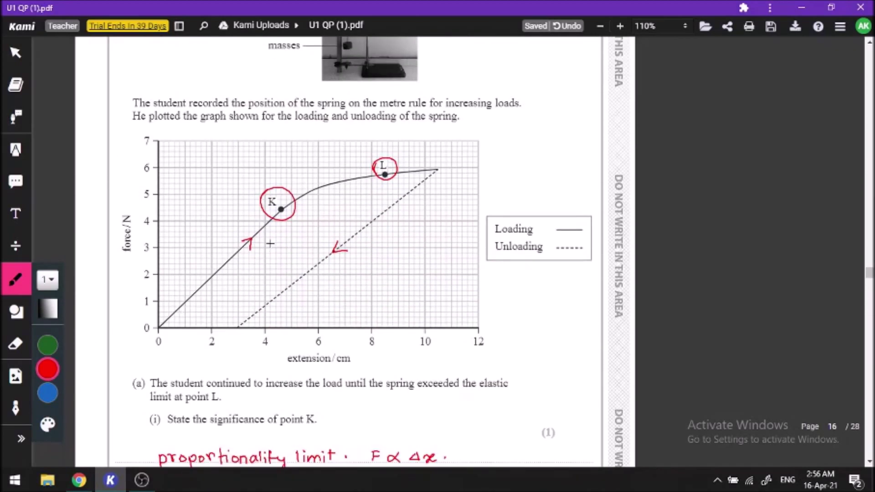
{"action": "scroll", "coordinate": [321, 272], "scroll_direction": "down", "scroll_amount": 15}
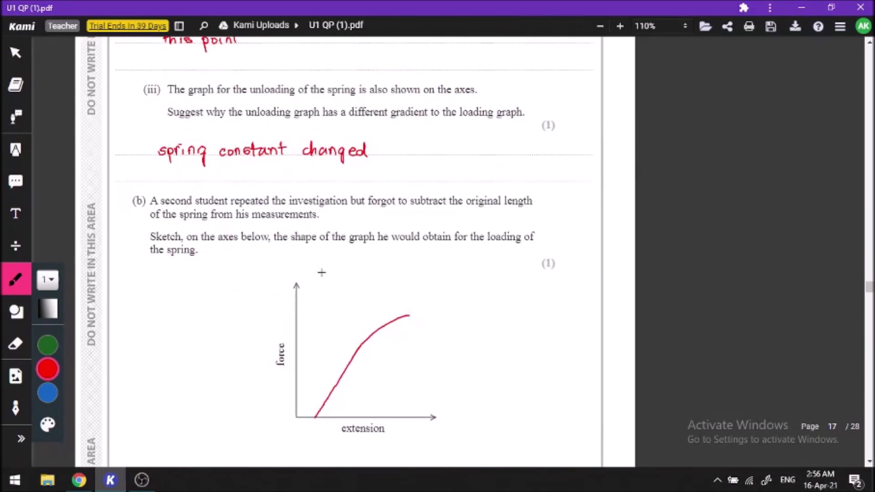
{"action": "scroll", "coordinate": [322, 273], "scroll_direction": "down", "scroll_amount": 3}
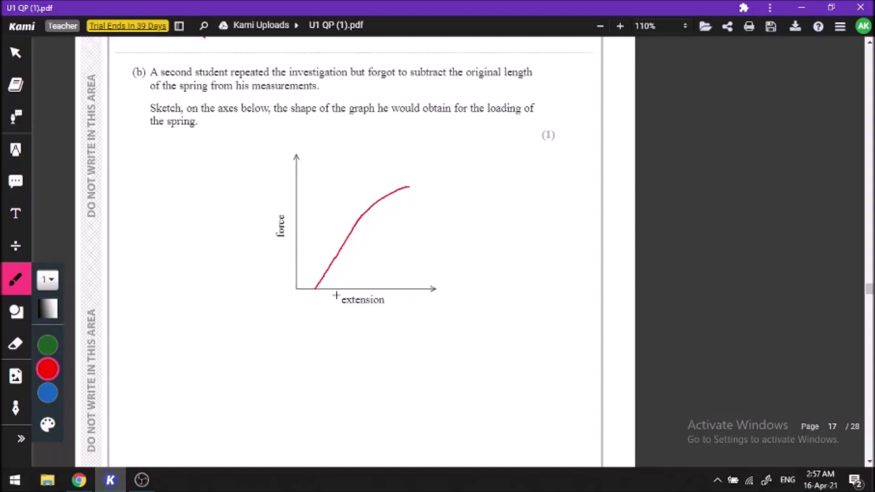
Sketch a red spring with a brace labelled L beside part (b)'s graph, and bracket the extension-axis offset.
{"action": "mouse_move", "coordinate": [523, 198]}
{"action": "left_mouse_down"}
{"action": "mouse_move", "coordinate": [527, 238]}
{"action": "mouse_move", "coordinate": [540, 214]}
{"action": "mouse_move", "coordinate": [539, 246]}
{"action": "mouse_move", "coordinate": [545, 235]}
{"action": "left_mouse_up"}
{"action": "mouse_move", "coordinate": [549, 195]}
{"action": "left_mouse_down"}
{"action": "mouse_move", "coordinate": [554, 252]}
{"action": "mouse_move", "coordinate": [546, 253]}
{"action": "left_mouse_up"}
{"action": "left_click_drag", "start_coordinate": [575, 206], "coordinate": [588, 229]}
{"action": "mouse_move", "coordinate": [297, 295]}
{"action": "left_mouse_down"}
{"action": "mouse_move", "coordinate": [319, 298]}
{"action": "mouse_move", "coordinate": [320, 314]}
{"action": "left_mouse_up"}
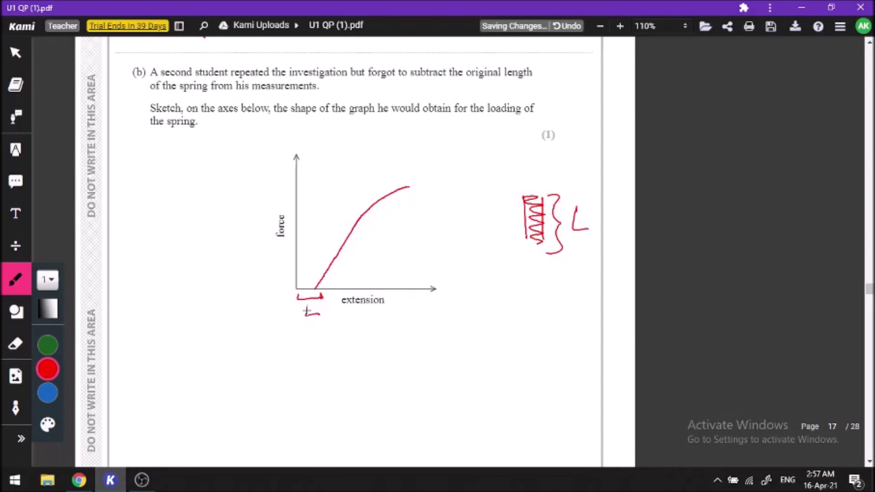
{"action": "scroll", "coordinate": [307, 311], "scroll_direction": "down", "scroll_amount": 8}
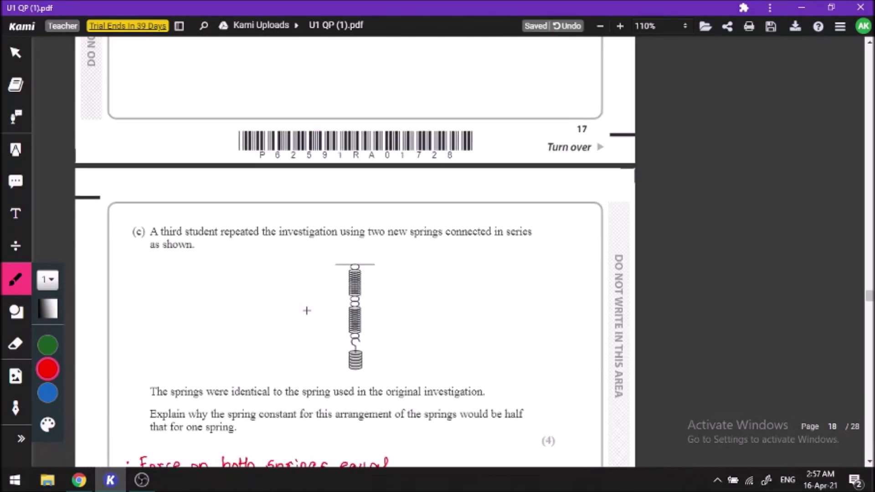
{"action": "scroll", "coordinate": [307, 311], "scroll_direction": "down", "scroll_amount": 3}
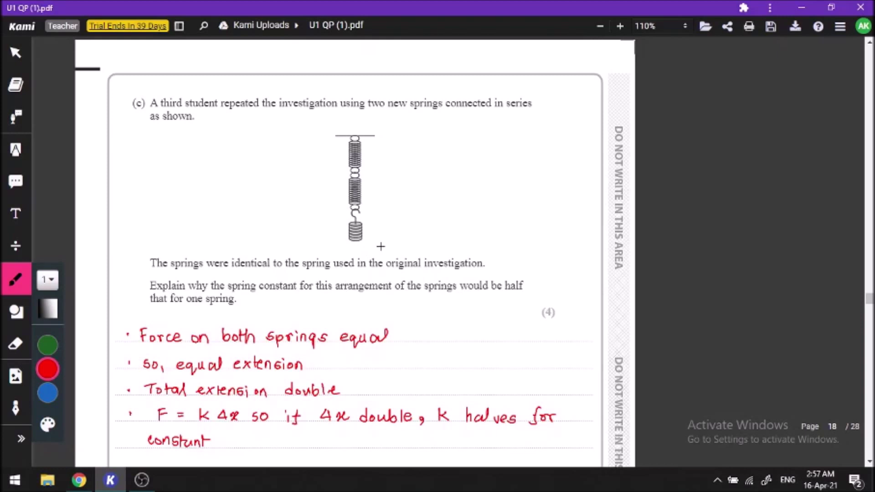
Label both springs 10 and e in red, and write e and 2e right of the series diagram.
{"action": "mouse_move", "coordinate": [370, 187]}
{"action": "left_mouse_down"}
{"action": "mouse_move", "coordinate": [380, 201]}
{"action": "mouse_move", "coordinate": [386, 189]}
{"action": "left_mouse_up"}
{"action": "left_click_drag", "start_coordinate": [368, 147], "coordinate": [370, 162]}
{"action": "mouse_move", "coordinate": [380, 148]}
{"action": "left_mouse_down"}
{"action": "mouse_move", "coordinate": [376, 159]}
{"action": "mouse_move", "coordinate": [382, 148]}
{"action": "left_mouse_up"}
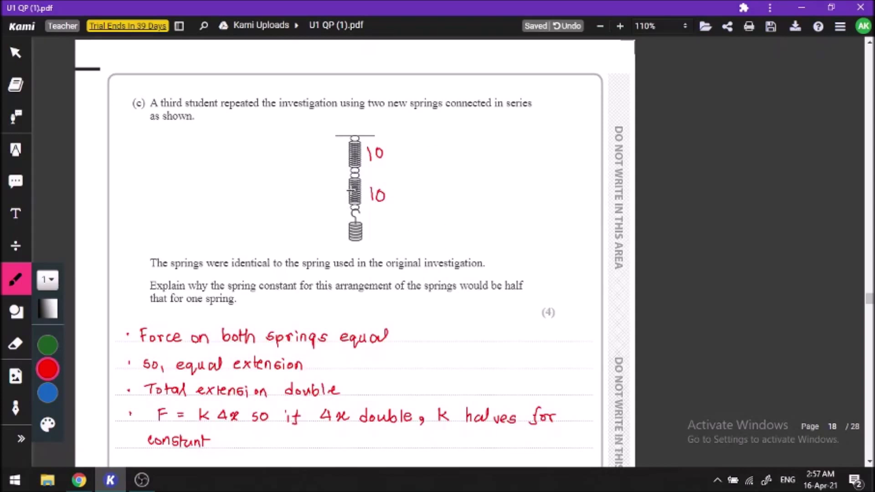
{"action": "left_click_drag", "start_coordinate": [332, 195], "coordinate": [340, 199]}
{"action": "left_click_drag", "start_coordinate": [328, 160], "coordinate": [348, 166]}
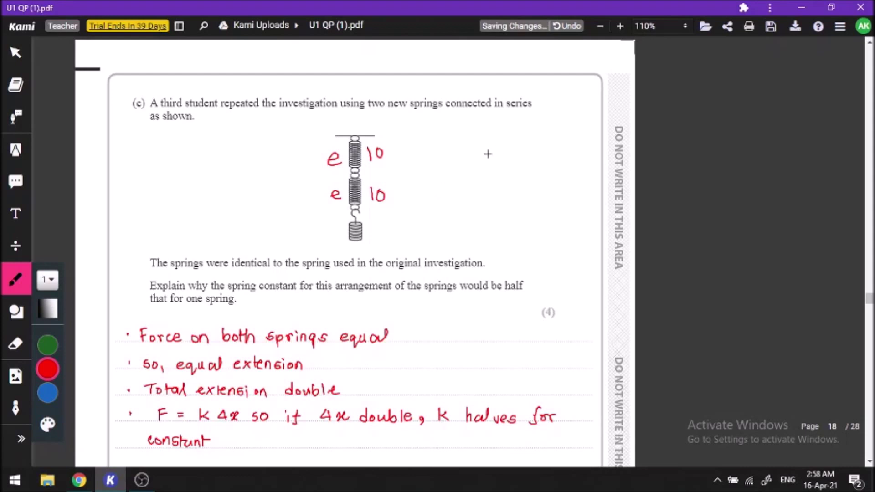
{"action": "mouse_move", "coordinate": [480, 152]}
{"action": "left_mouse_down"}
{"action": "mouse_move", "coordinate": [486, 145]}
{"action": "mouse_move", "coordinate": [488, 154]}
{"action": "left_mouse_up"}
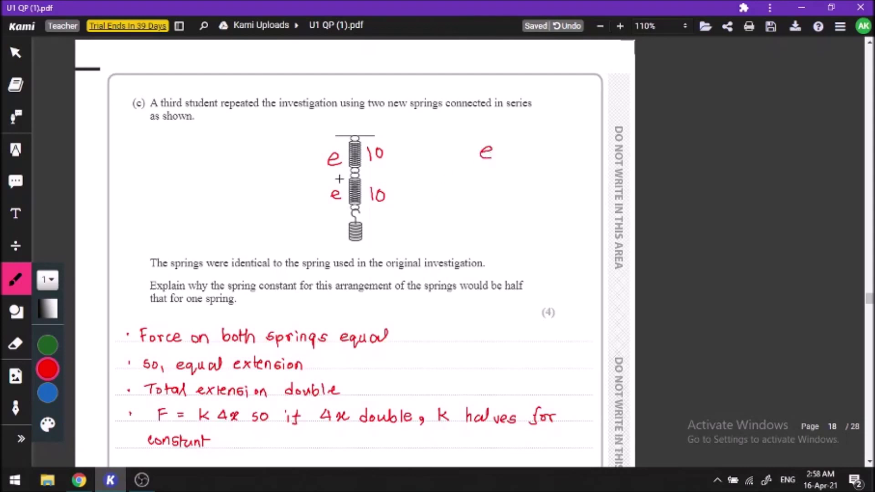
{"action": "left_click_drag", "start_coordinate": [425, 150], "coordinate": [446, 160]}
On page 20's flare diagram, draw a 30° launch-angle arc and a height arrow down from the apex.
{"action": "scroll", "coordinate": [234, 424], "scroll_direction": "down", "scroll_amount": 15}
{"action": "scroll", "coordinate": [234, 424], "scroll_direction": "down", "scroll_amount": 15}
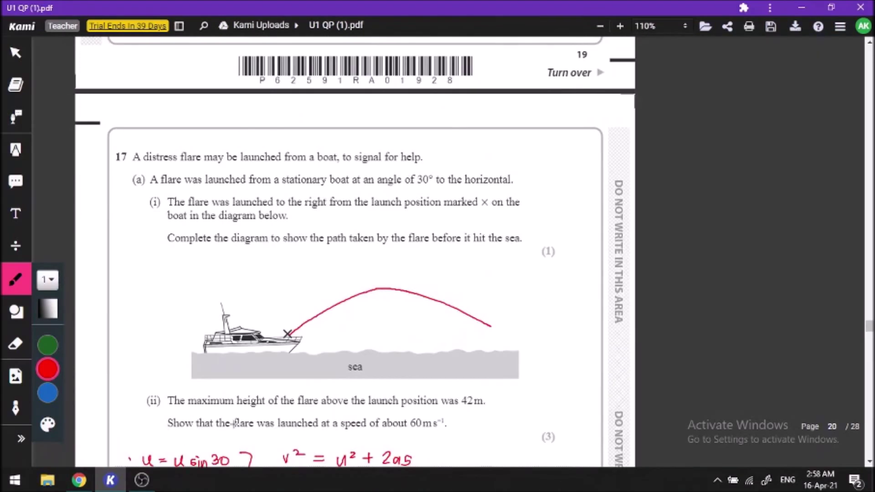
{"action": "scroll", "coordinate": [233, 424], "scroll_direction": "down", "scroll_amount": 3}
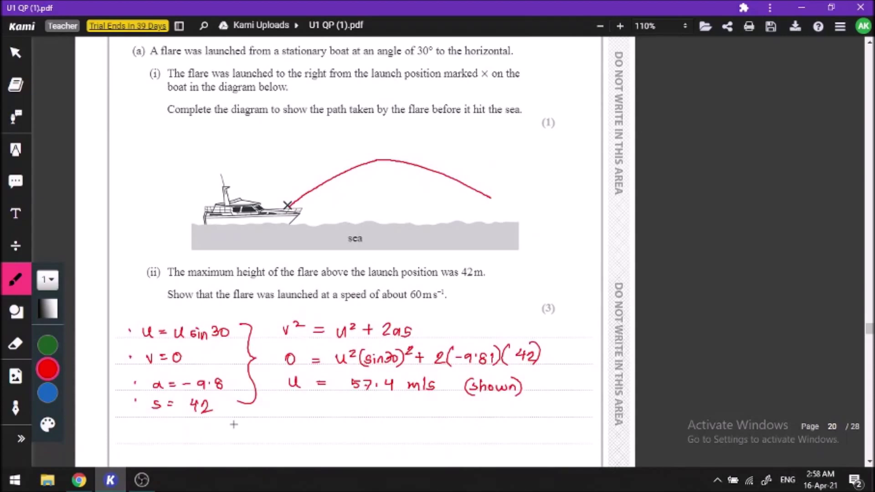
{"action": "scroll", "coordinate": [234, 423], "scroll_direction": "up", "scroll_amount": 3}
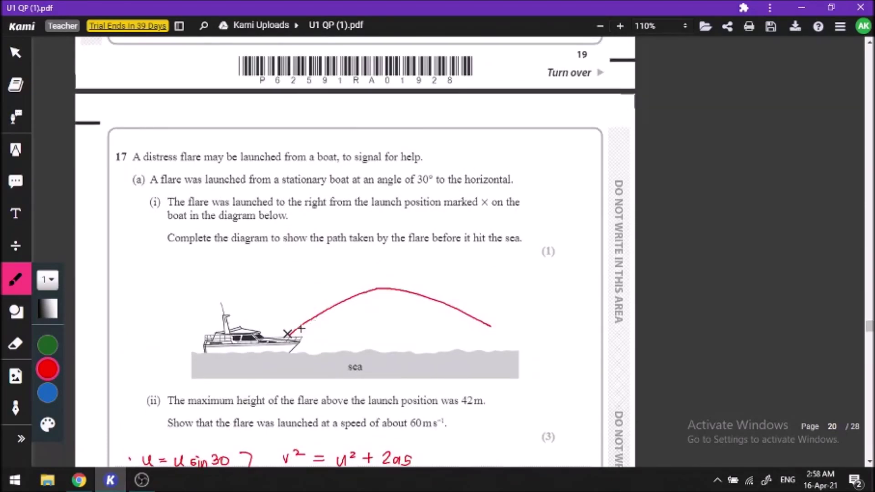
{"action": "mouse_move", "coordinate": [288, 336]}
{"action": "left_mouse_down"}
{"action": "mouse_move", "coordinate": [353, 337]}
{"action": "mouse_move", "coordinate": [305, 335]}
{"action": "mouse_move", "coordinate": [314, 335]}
{"action": "left_mouse_up"}
{"action": "left_click_drag", "start_coordinate": [331, 324], "coordinate": [338, 324]}
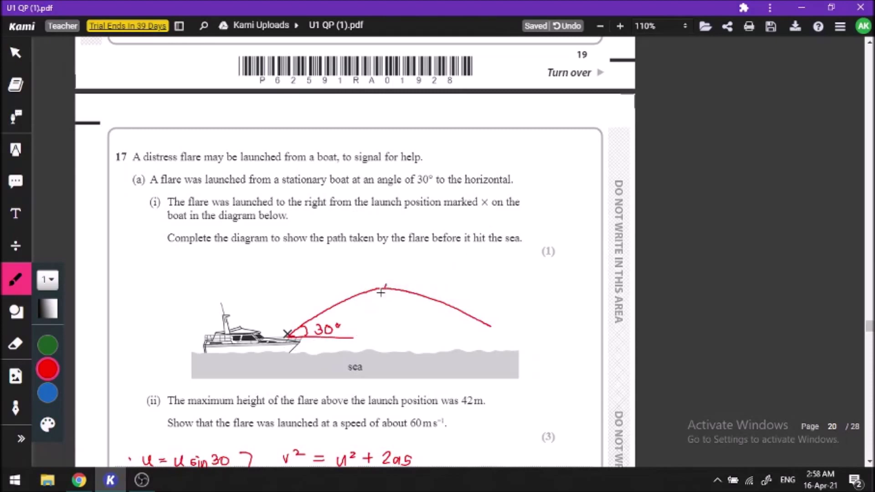
{"action": "mouse_move", "coordinate": [387, 286]}
{"action": "left_mouse_down"}
{"action": "mouse_move", "coordinate": [384, 328]}
{"action": "mouse_move", "coordinate": [394, 333]}
{"action": "mouse_move", "coordinate": [429, 319]}
{"action": "left_mouse_up"}
Write 'suvat' with an arrow in the margin beside part (ii), and tick the s = 42 line.
{"action": "scroll", "coordinate": [435, 309], "scroll_direction": "down", "scroll_amount": 4}
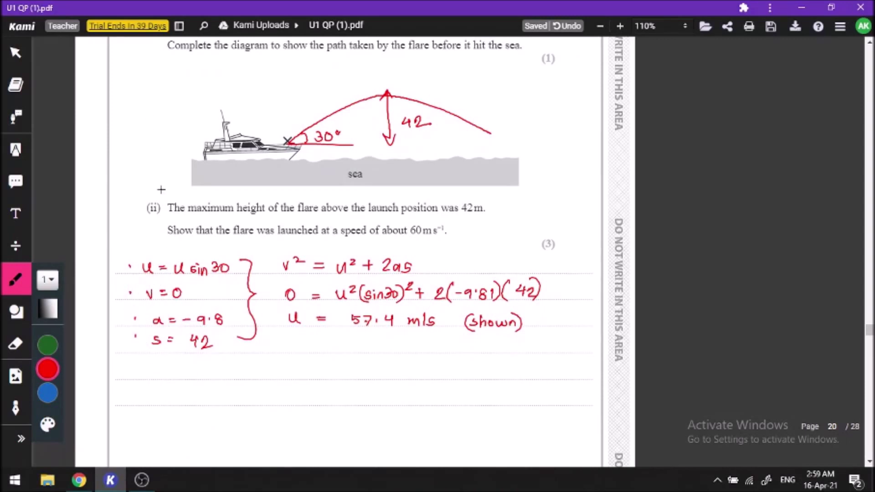
{"action": "mouse_move", "coordinate": [109, 195]}
{"action": "left_mouse_down"}
{"action": "mouse_move", "coordinate": [148, 182]}
{"action": "mouse_move", "coordinate": [156, 192]}
{"action": "mouse_move", "coordinate": [165, 171]}
{"action": "left_mouse_up"}
{"action": "left_click_drag", "start_coordinate": [105, 230], "coordinate": [171, 195]}
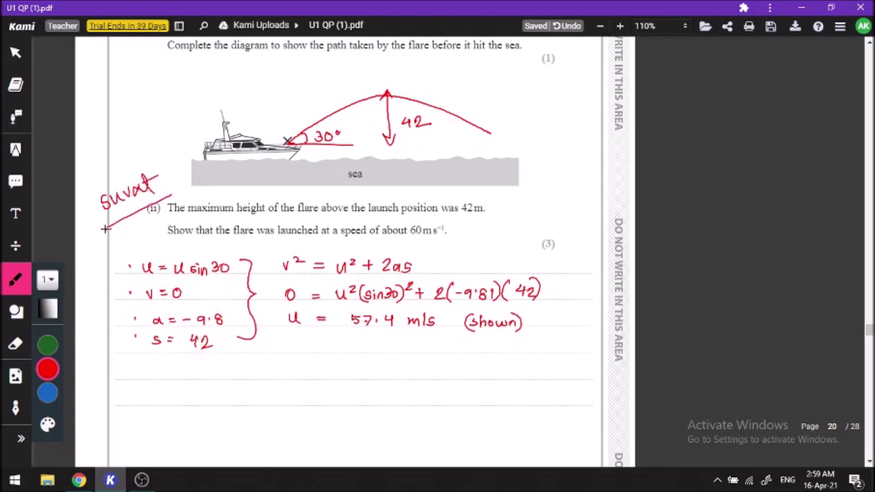
{"action": "left_click_drag", "start_coordinate": [128, 337], "coordinate": [142, 331]}
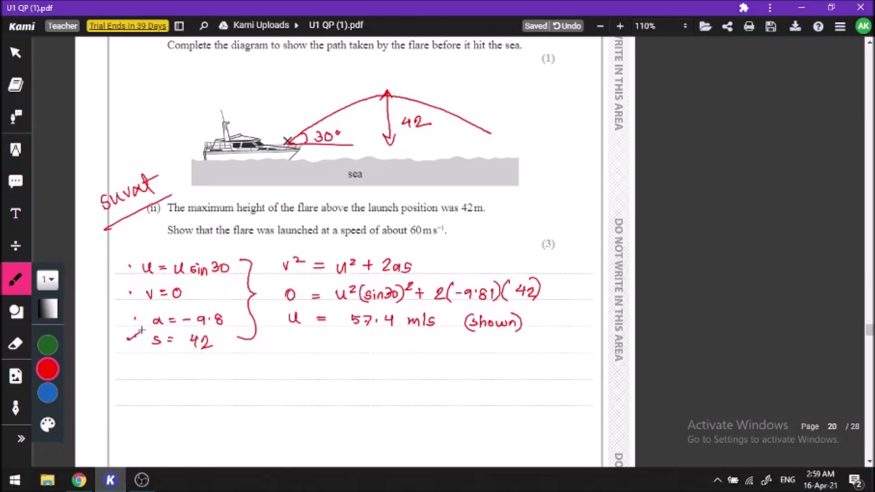
{"action": "left_click", "coordinate": [132, 261]}
Draw an up arrow beside u = u sin 30, and add a u-labelled arrow plus a vertical arrow at the launch point.
{"action": "mouse_move", "coordinate": [118, 269]}
{"action": "left_mouse_down"}
{"action": "mouse_move", "coordinate": [117, 249]}
{"action": "mouse_move", "coordinate": [124, 257]}
{"action": "left_mouse_up"}
{"action": "left_click_drag", "start_coordinate": [317, 117], "coordinate": [325, 122]}
{"action": "left_click_drag", "start_coordinate": [320, 102], "coordinate": [328, 102]}
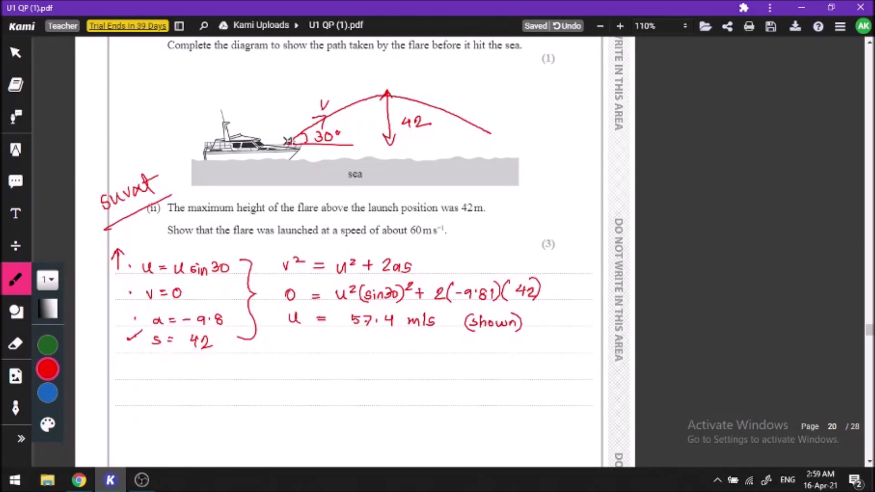
{"action": "left_click_drag", "start_coordinate": [322, 99], "coordinate": [332, 109]}
{"action": "mouse_move", "coordinate": [287, 144]}
{"action": "left_mouse_down"}
{"action": "mouse_move", "coordinate": [286, 110]}
{"action": "mouse_move", "coordinate": [292, 119]}
{"action": "left_mouse_up"}
Tick above the suvat note and beside the v = 0, s = 42, a = -9.8 and u lines.
{"action": "mouse_move", "coordinate": [97, 184]}
{"action": "left_mouse_down"}
{"action": "mouse_move", "coordinate": [119, 169]}
{"action": "mouse_move", "coordinate": [133, 173]}
{"action": "left_mouse_up"}
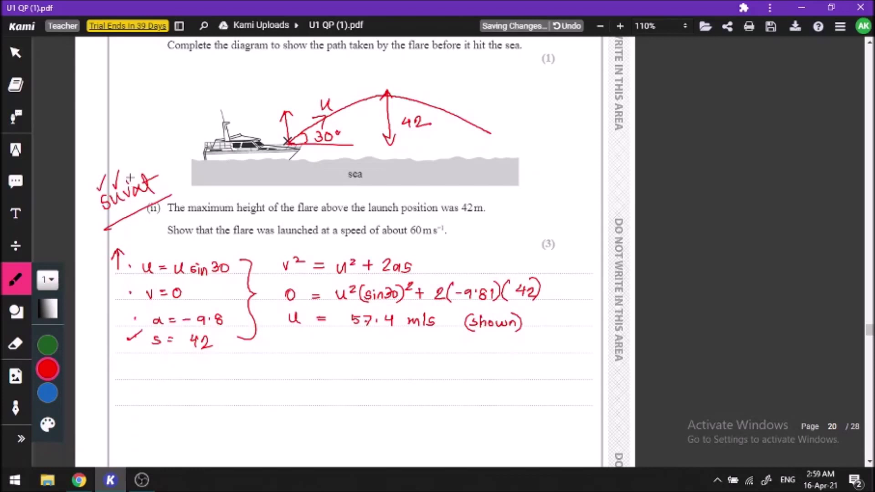
{"action": "mouse_move", "coordinate": [127, 290]}
{"action": "left_mouse_down"}
{"action": "mouse_move", "coordinate": [139, 284]}
{"action": "mouse_move", "coordinate": [134, 261]}
{"action": "left_mouse_up"}
{"action": "mouse_move", "coordinate": [131, 176]}
{"action": "left_mouse_down"}
{"action": "mouse_move", "coordinate": [135, 182]}
{"action": "mouse_move", "coordinate": [140, 168]}
{"action": "left_mouse_up"}
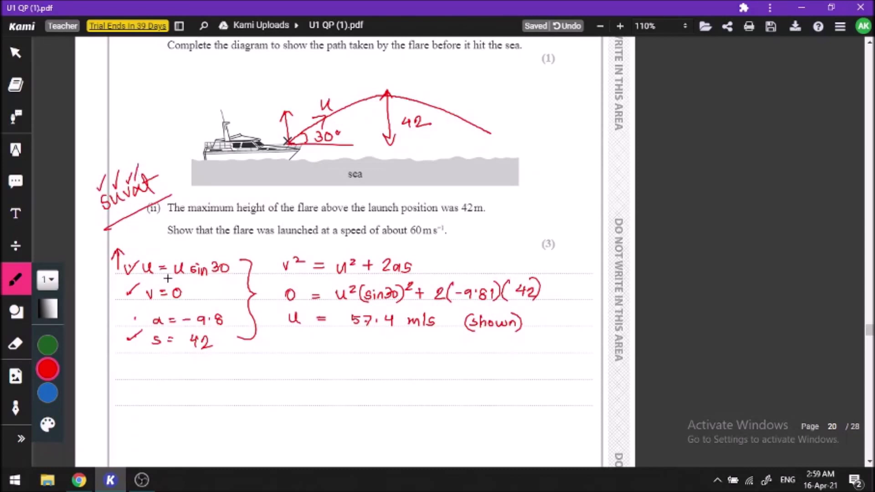
{"action": "left_click", "coordinate": [189, 330]}
{"action": "left_click_drag", "start_coordinate": [126, 318], "coordinate": [140, 313]}
{"action": "left_click_drag", "start_coordinate": [150, 261], "coordinate": [150, 271]}
{"action": "left_click_drag", "start_coordinate": [143, 269], "coordinate": [155, 266]}
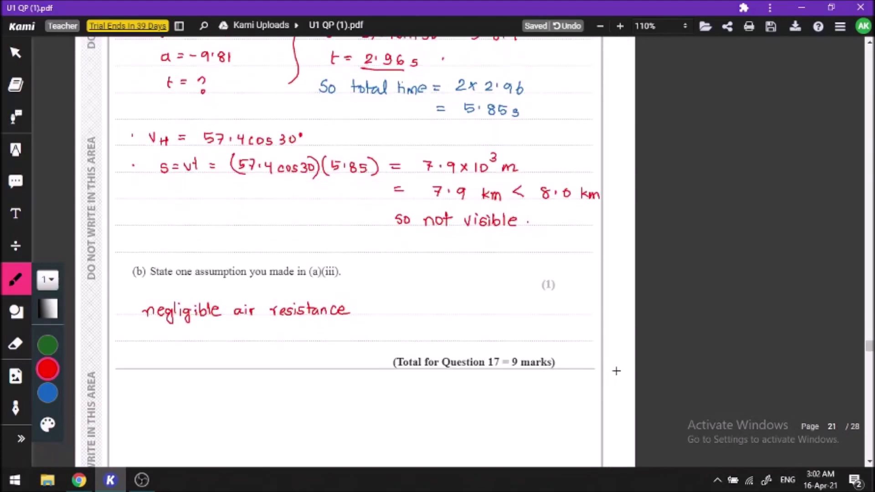
On page 21, draw red '=>' implication arrows between the range results.
{"action": "scroll", "coordinate": [615, 370], "scroll_direction": "down", "scroll_amount": 2}
{"action": "left_click_drag", "start_coordinate": [396, 73], "coordinate": [406, 114]}
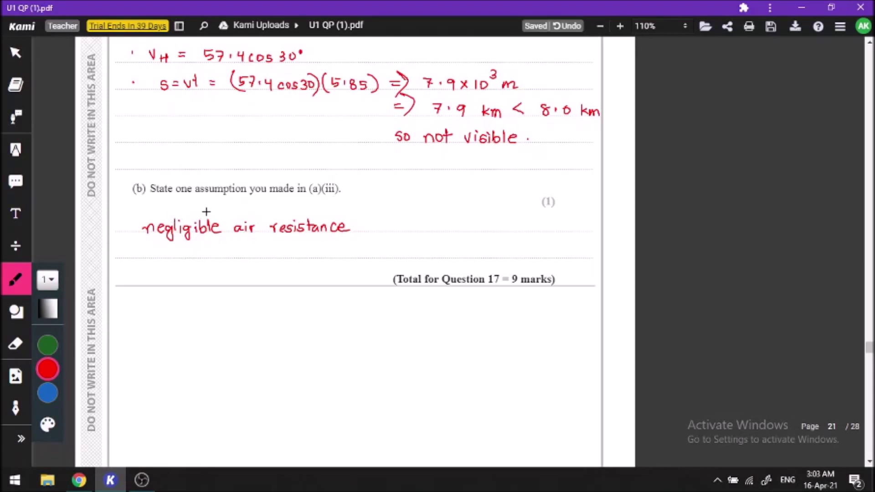
{"action": "scroll", "coordinate": [243, 214], "scroll_direction": "down", "scroll_amount": 10}
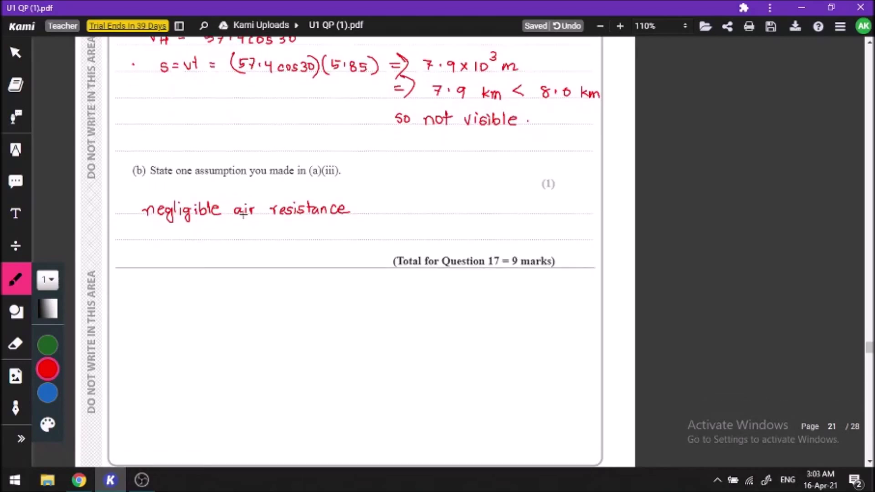